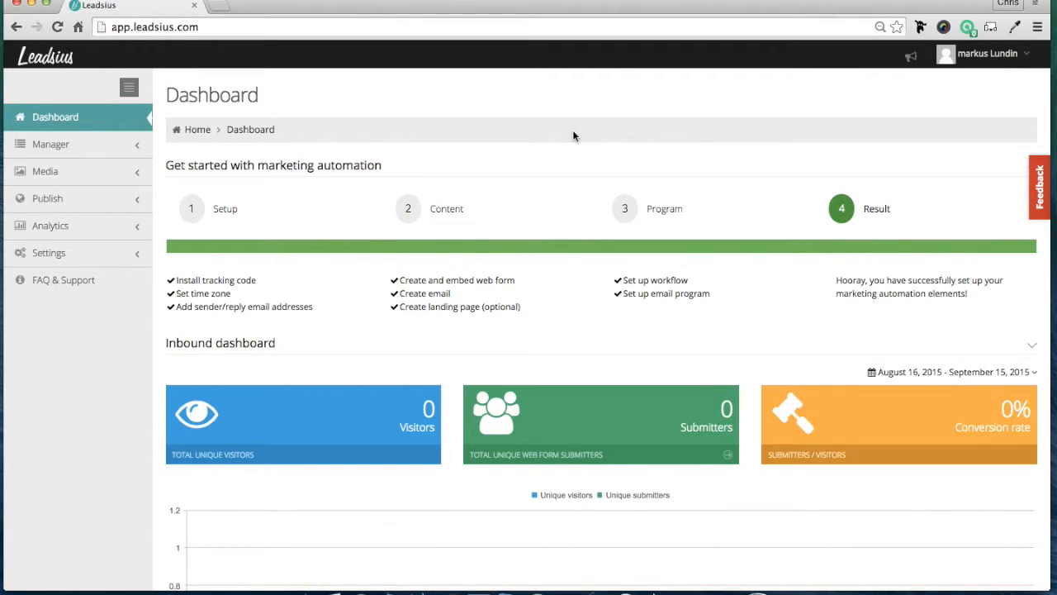
# Open the Workflows list under Publish and start adding a new workflow
pyautogui.click(128, 202)
pyautogui.scroll(-1, 83, 240)
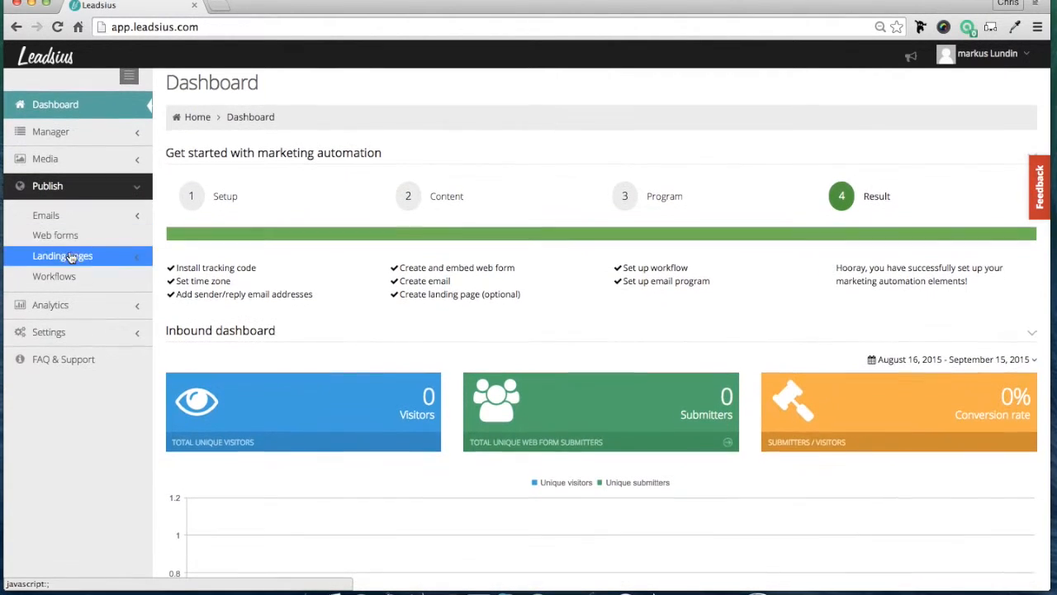
pyautogui.click(56, 278)
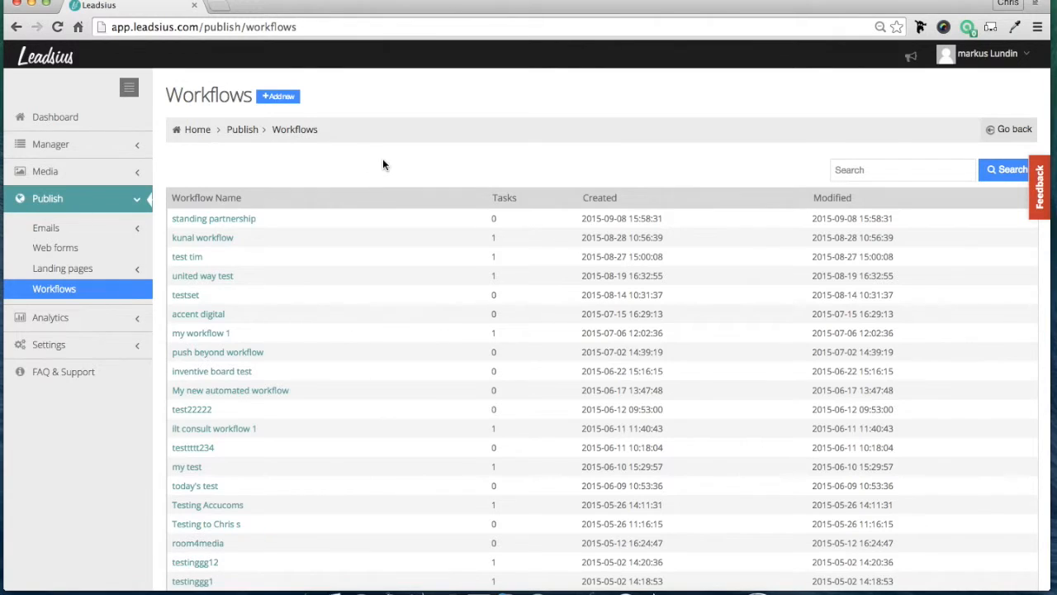
pyautogui.click(276, 98)
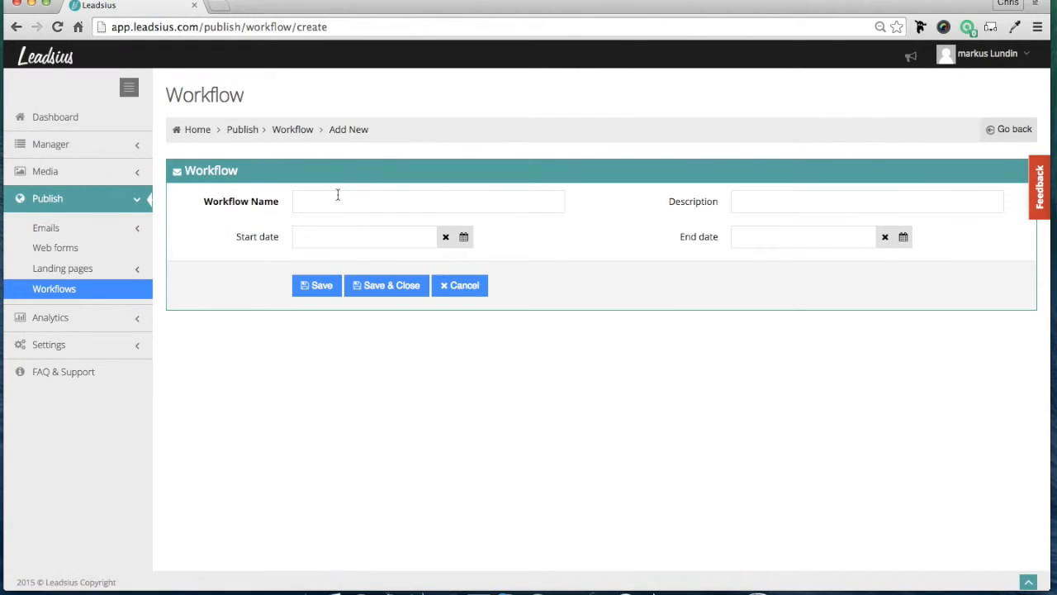
# Name the new workflow "Our first workflow" and leave its description blank
pyautogui.click(338, 195)
pyautogui.write('Our first workflow')
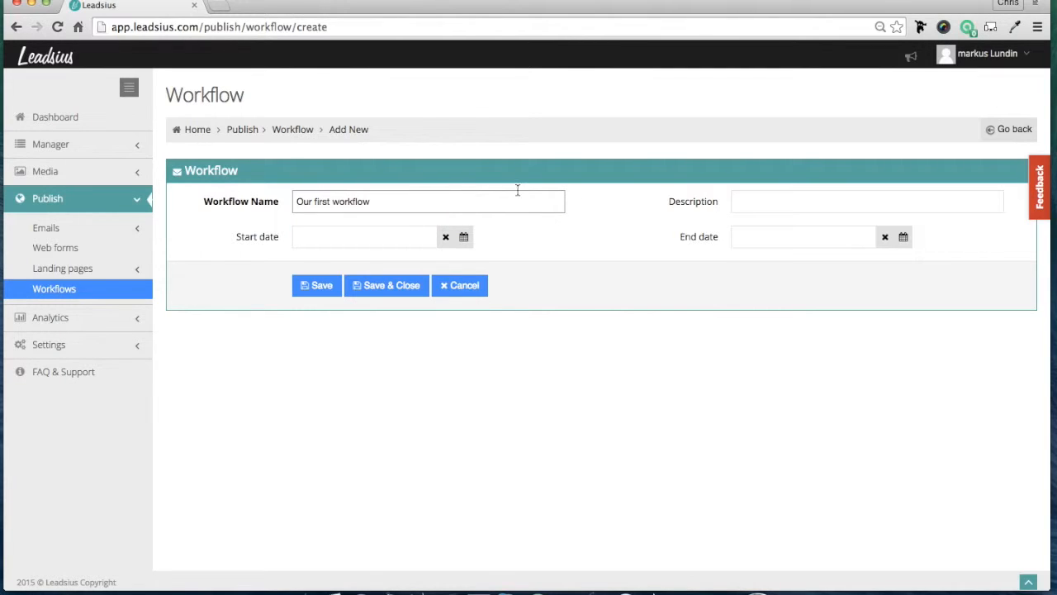
pyautogui.click(747, 201)
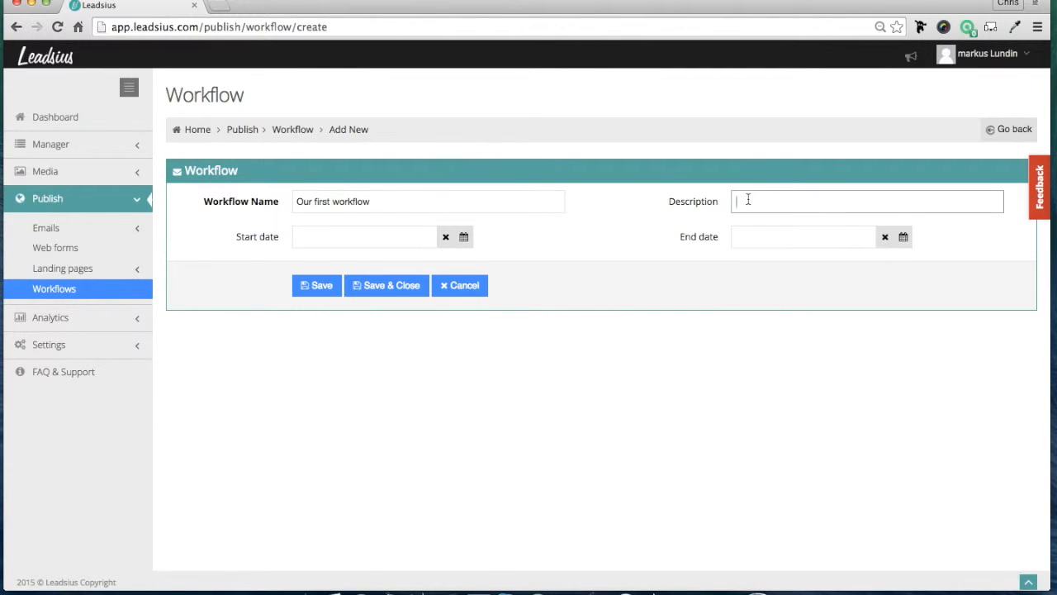
pyautogui.click(412, 236)
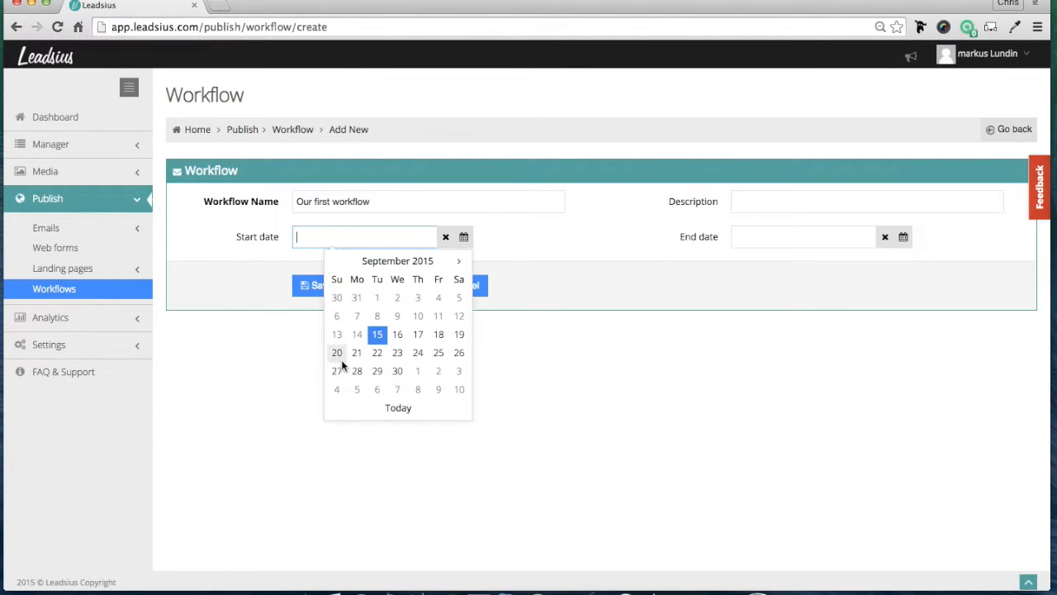
pyautogui.click(382, 338)
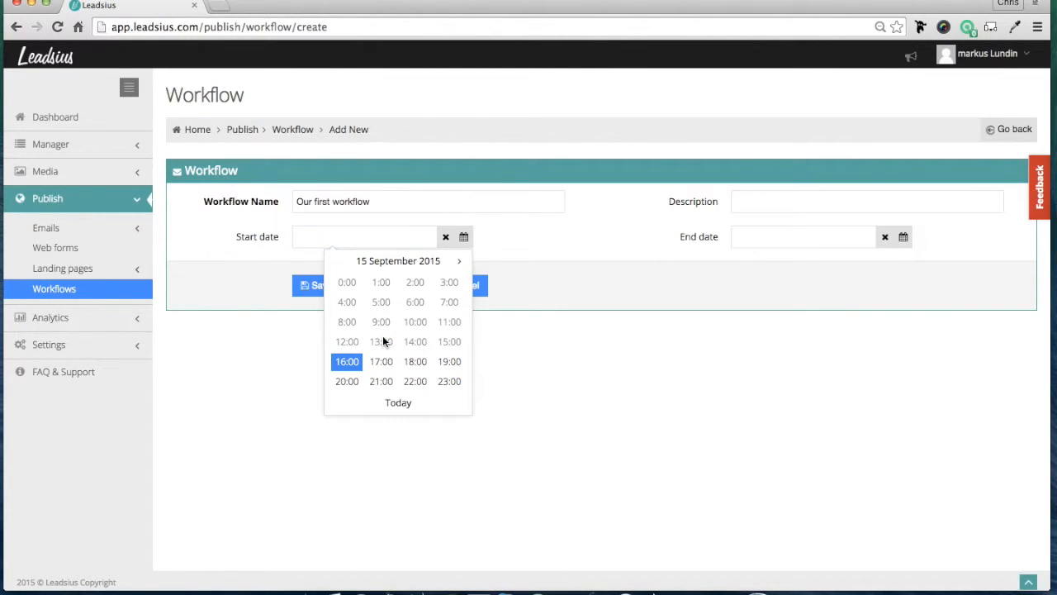
pyautogui.click(419, 367)
pyautogui.click(352, 288)
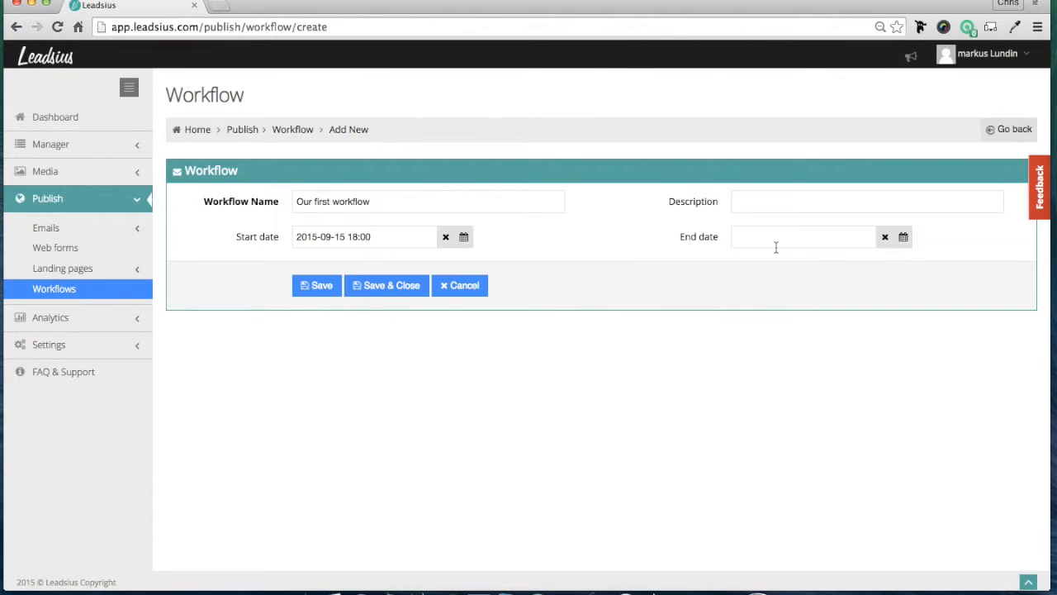
pyautogui.click(320, 288)
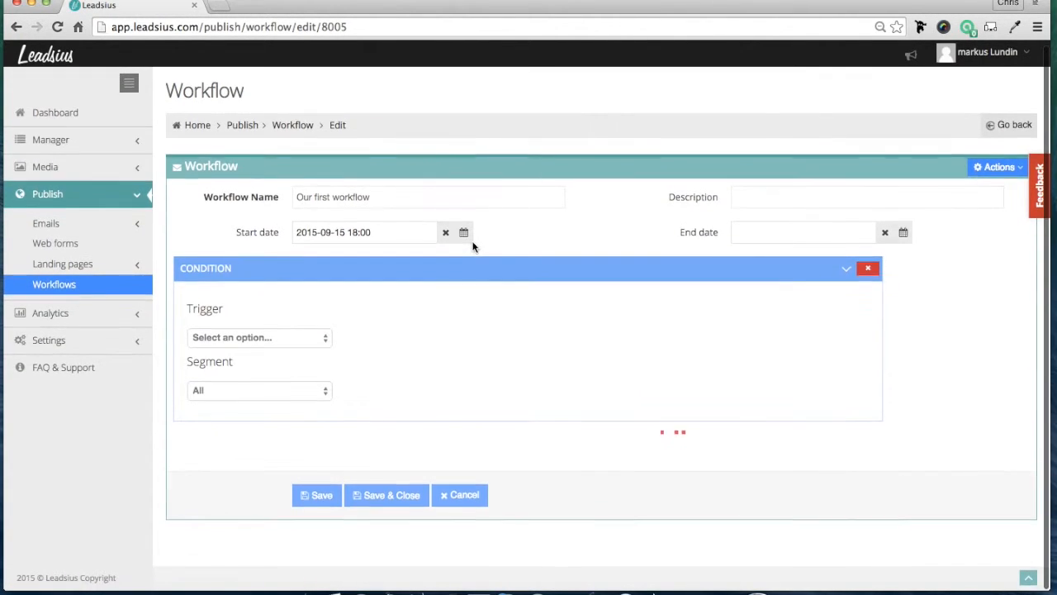
# Set the condition's trigger to Submit Webform and select the webform listed directly below "testing form"
pyautogui.click(284, 340)
pyautogui.scroll(-4, 283, 340)
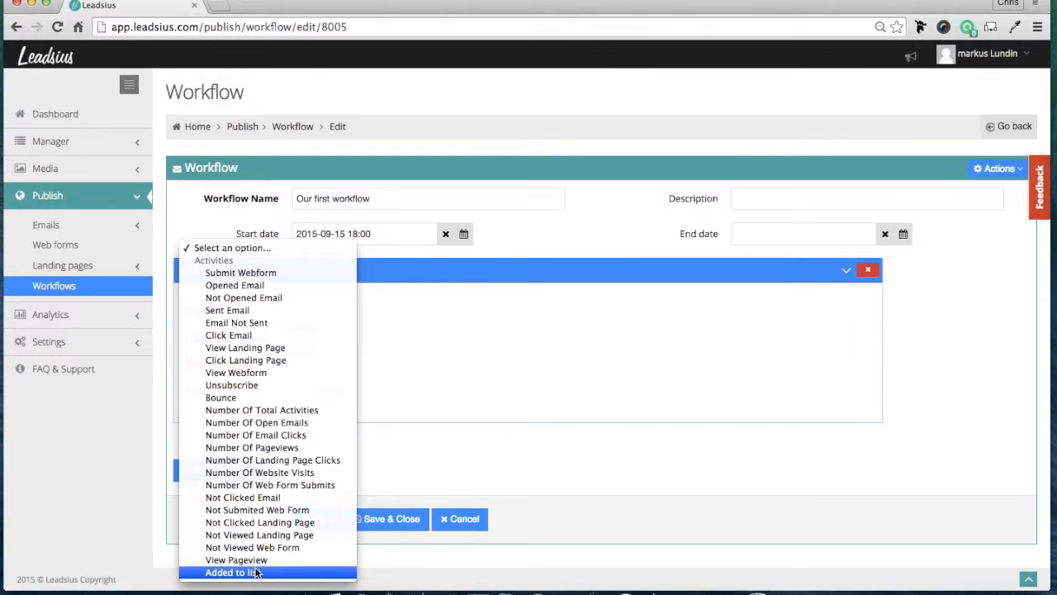
pyautogui.click(291, 275)
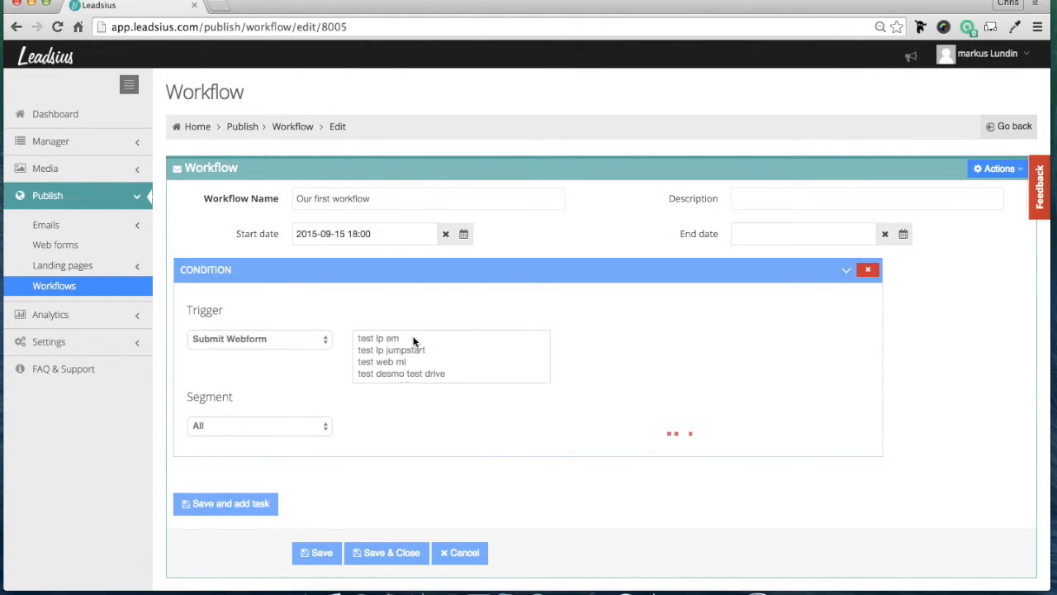
pyautogui.scroll(-2, 383, 363)
pyautogui.scroll(-1, 382, 363)
pyautogui.click(382, 356)
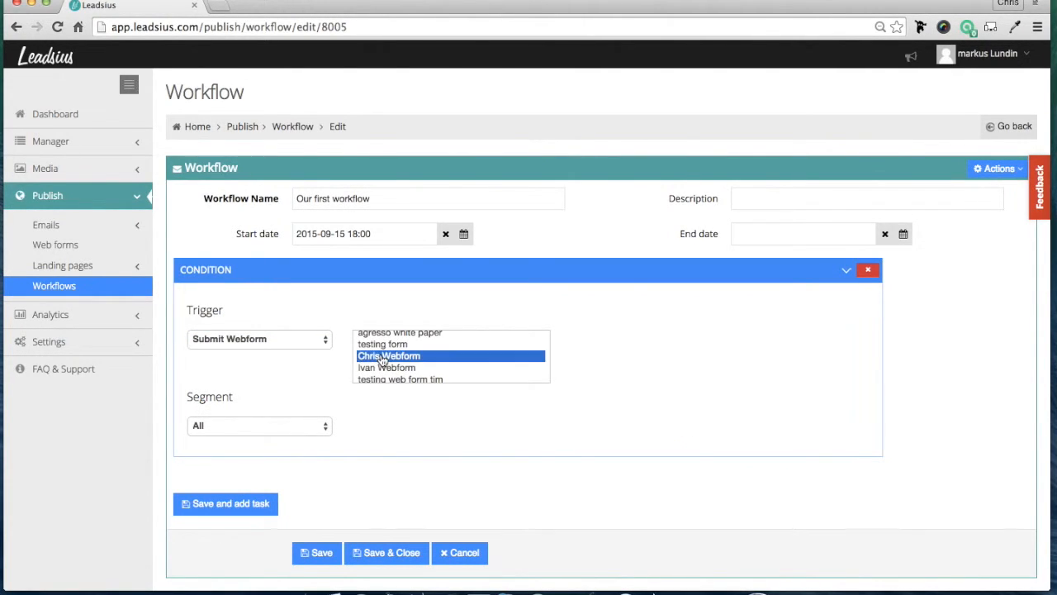
pyautogui.scroll(-1, 529, 366)
pyautogui.scroll(-1, 529, 366)
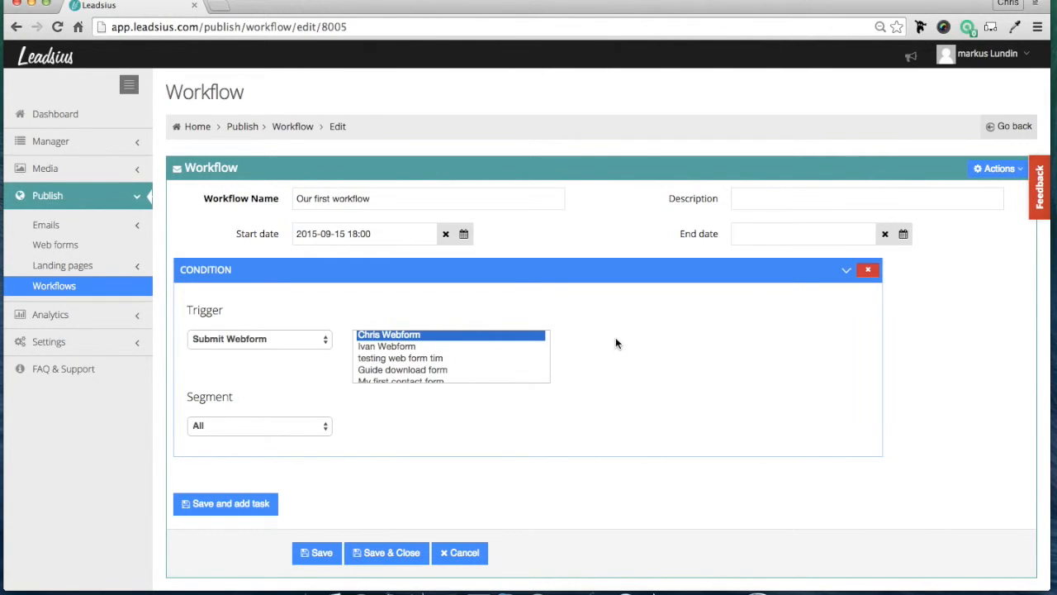
pyautogui.scroll(1, 520, 354)
pyautogui.scroll(-1, 520, 355)
pyautogui.scroll(1, 520, 354)
pyautogui.scroll(-1, 519, 354)
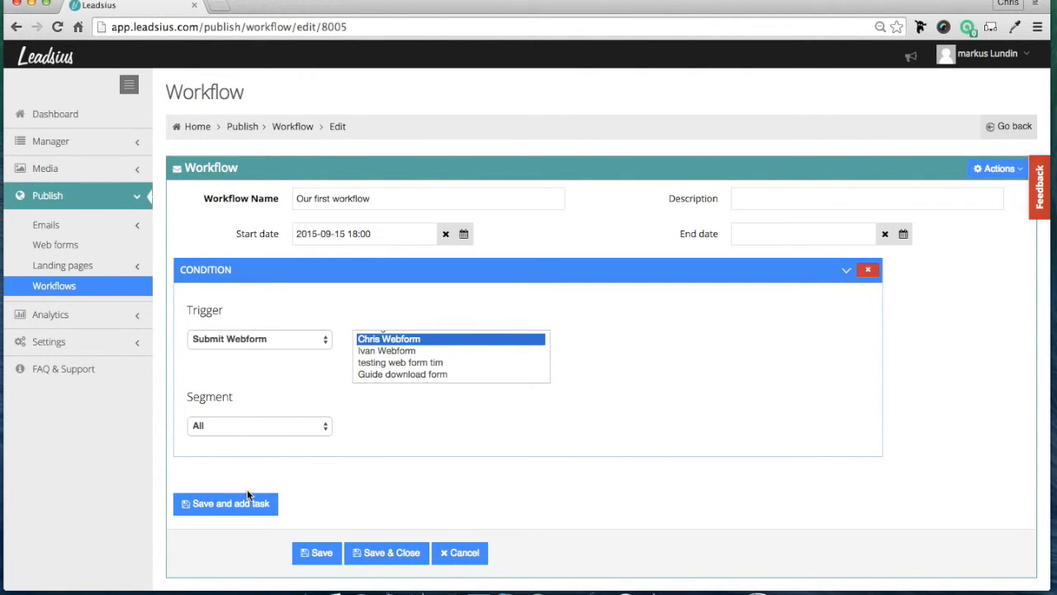
pyautogui.click(258, 425)
pyautogui.scroll(-4, 258, 425)
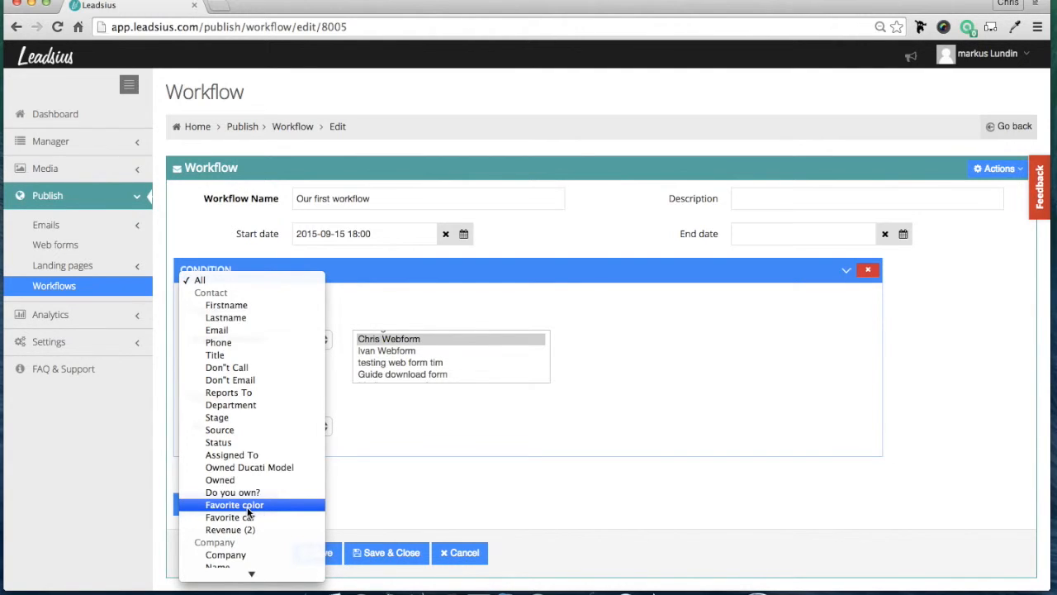
pyautogui.click(388, 397)
# Limit the condition to the segment Favorite color with the value Red, and save it with a new task added
pyautogui.click(306, 426)
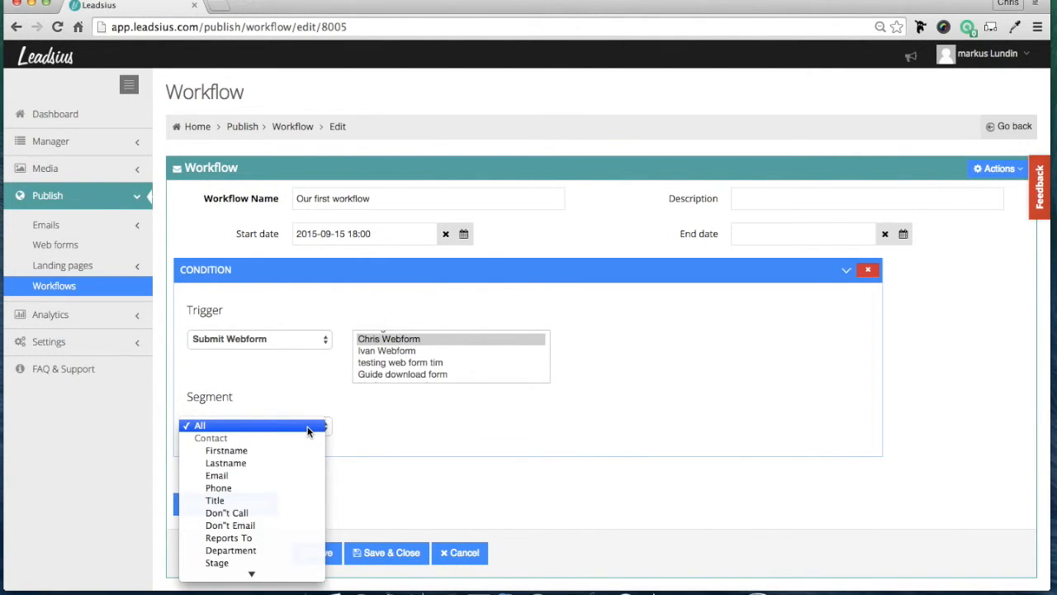
pyautogui.scroll(-10, 301, 440)
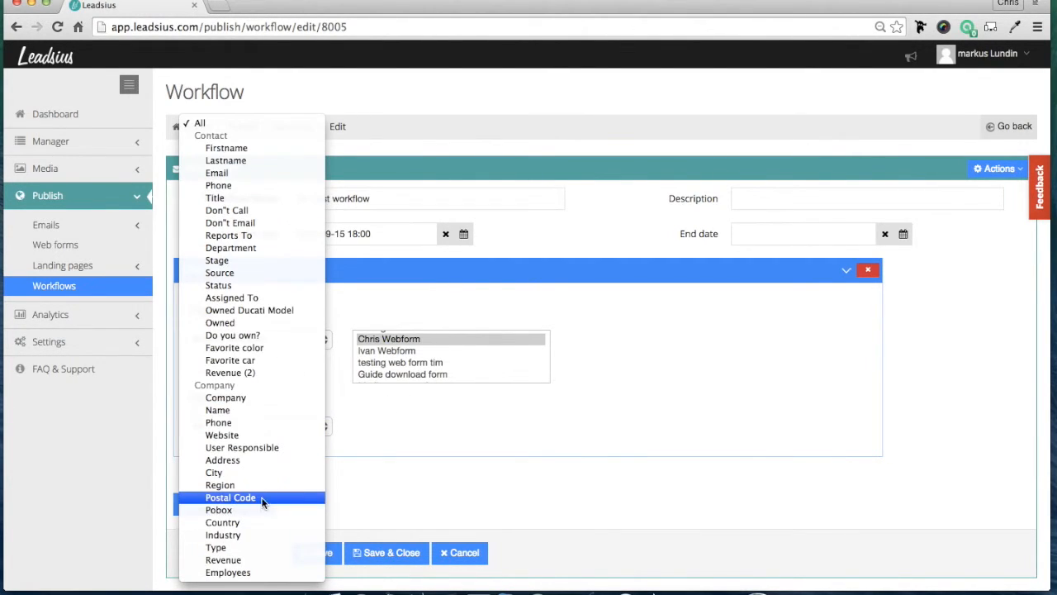
pyautogui.click(259, 348)
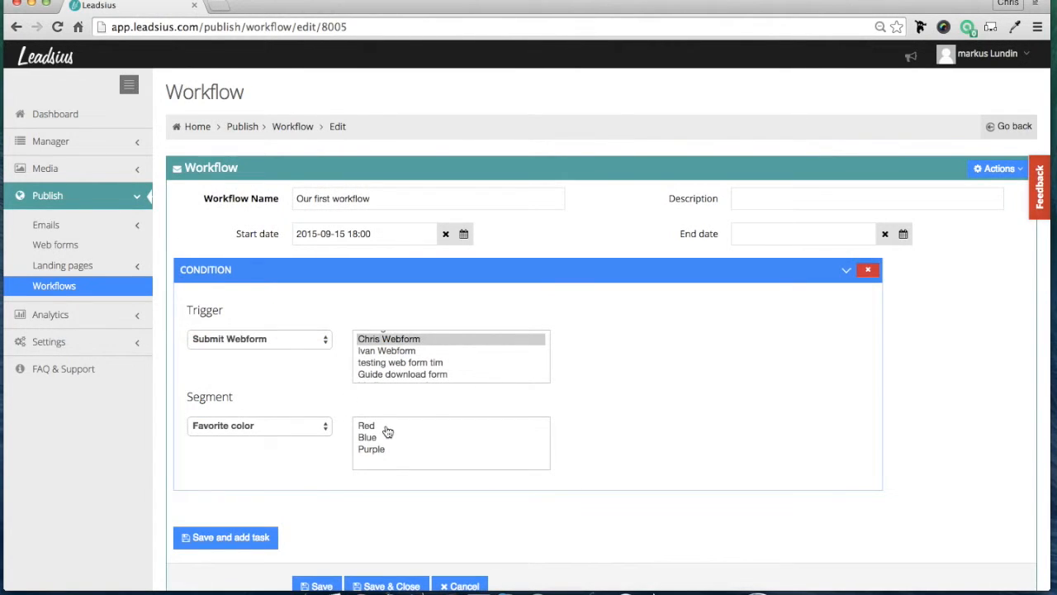
pyautogui.click(386, 426)
pyautogui.scroll(-2, 658, 428)
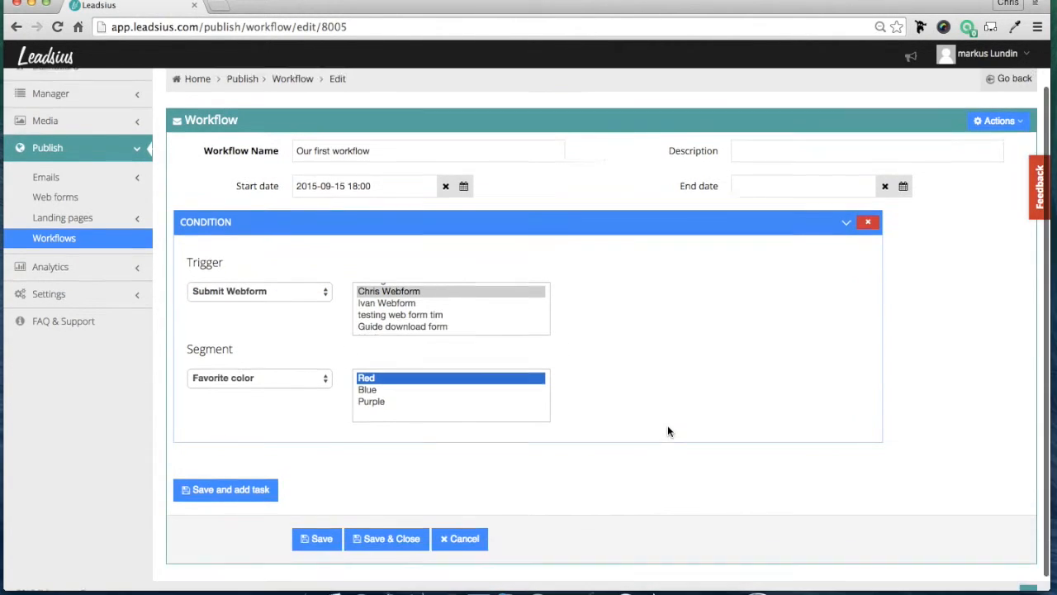
pyautogui.click(224, 488)
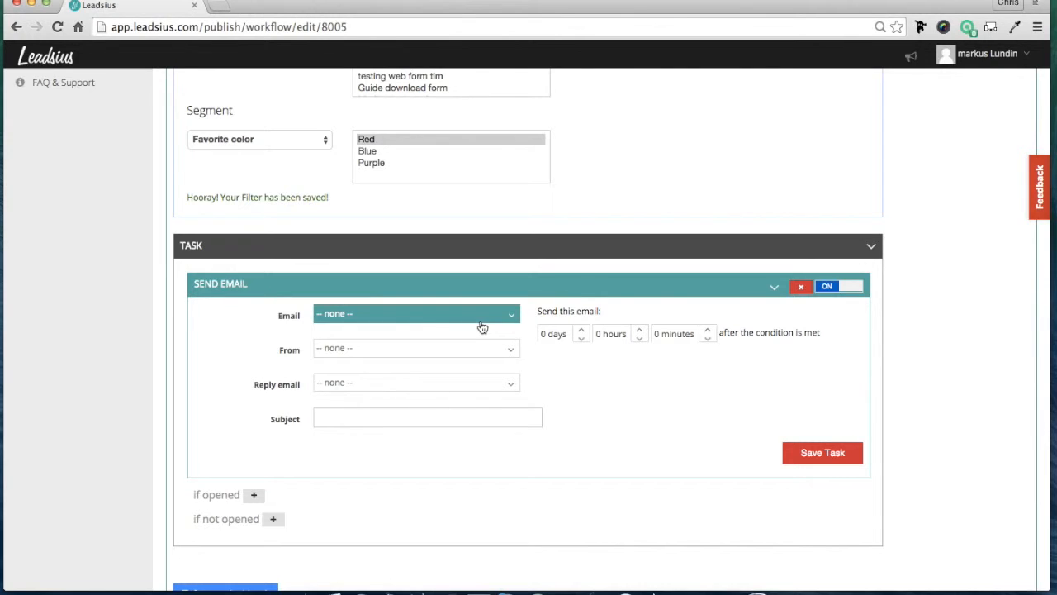
# Set the Send Email task to use "My first email" with the named person's address as sender, leaving the reply email at none
pyautogui.click(482, 328)
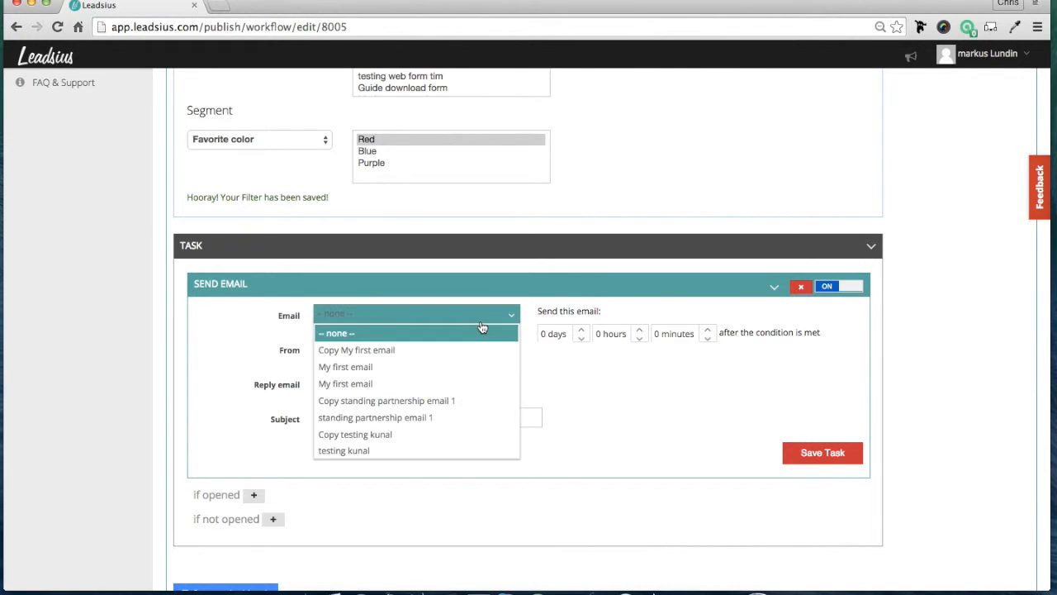
pyautogui.click(359, 368)
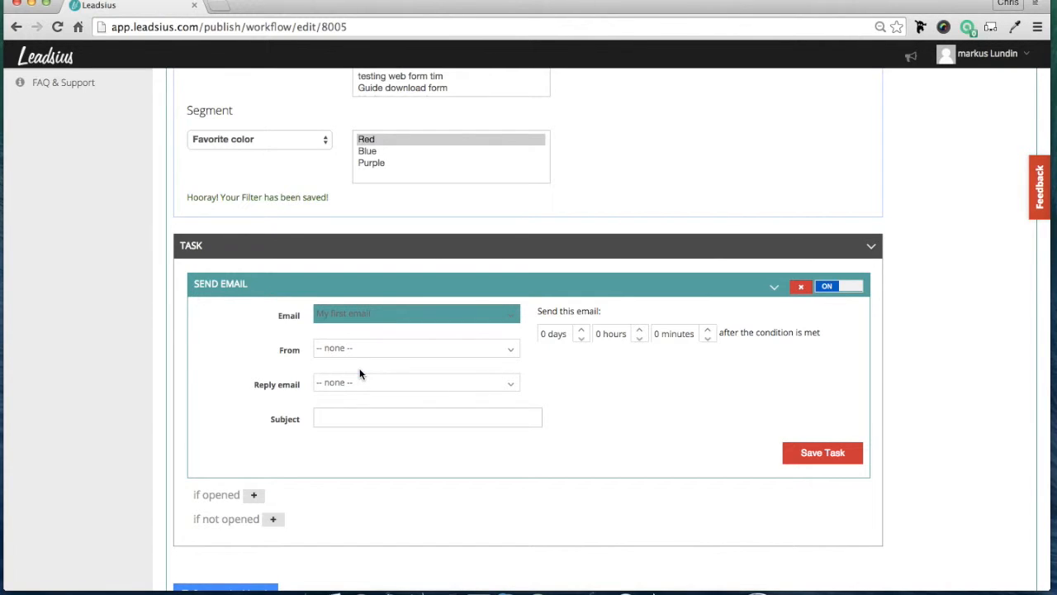
pyautogui.click(487, 355)
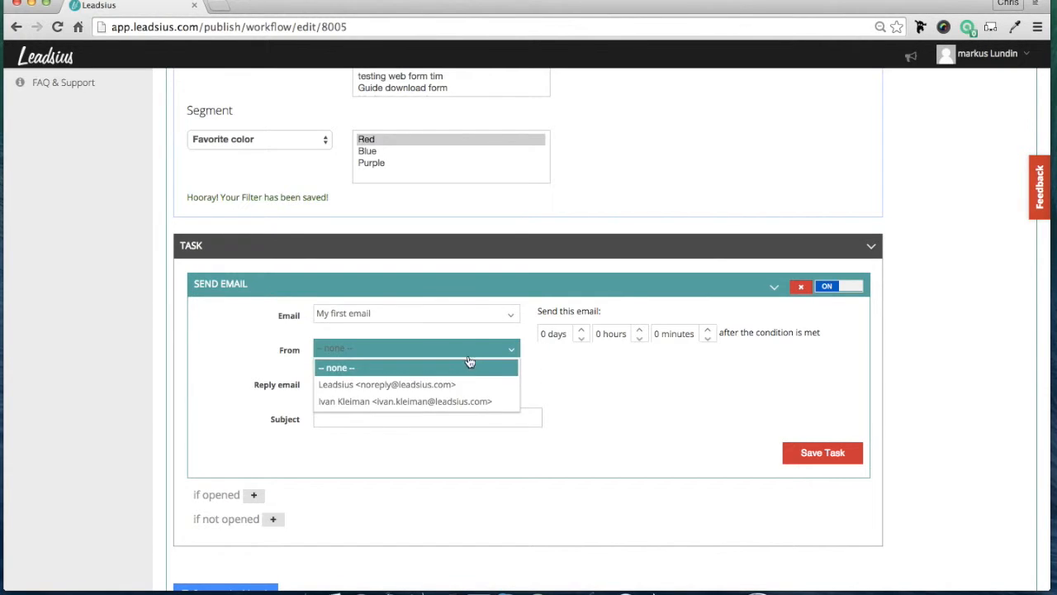
pyautogui.scroll(-1, 407, 402)
pyautogui.click(409, 383)
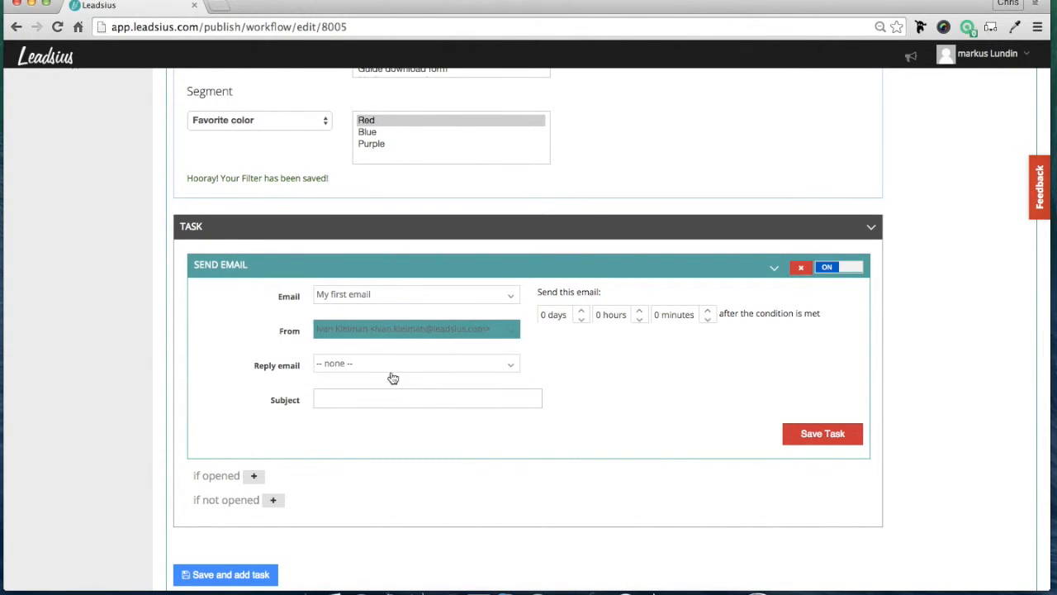
pyautogui.click(403, 365)
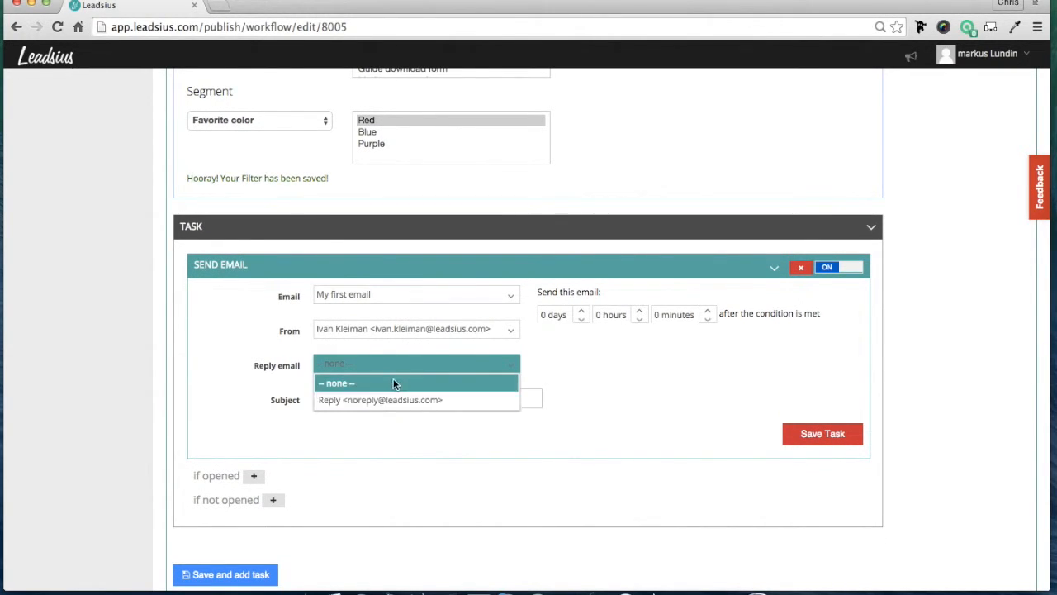
pyautogui.click(594, 364)
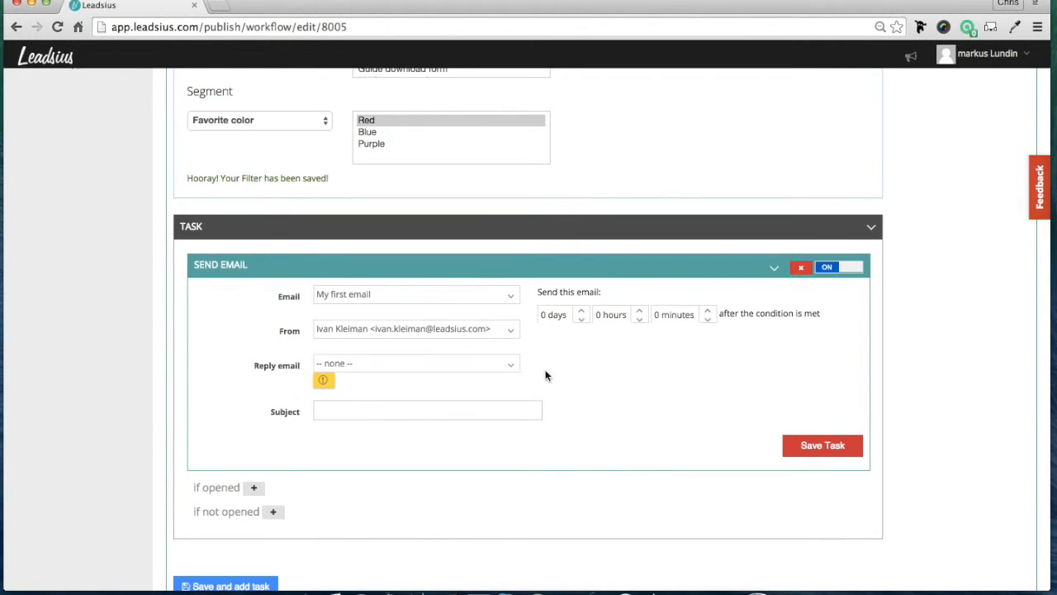
# Draft the email subject "Thanks for grabbing our guide" and clear the subject field again
pyautogui.click(423, 410)
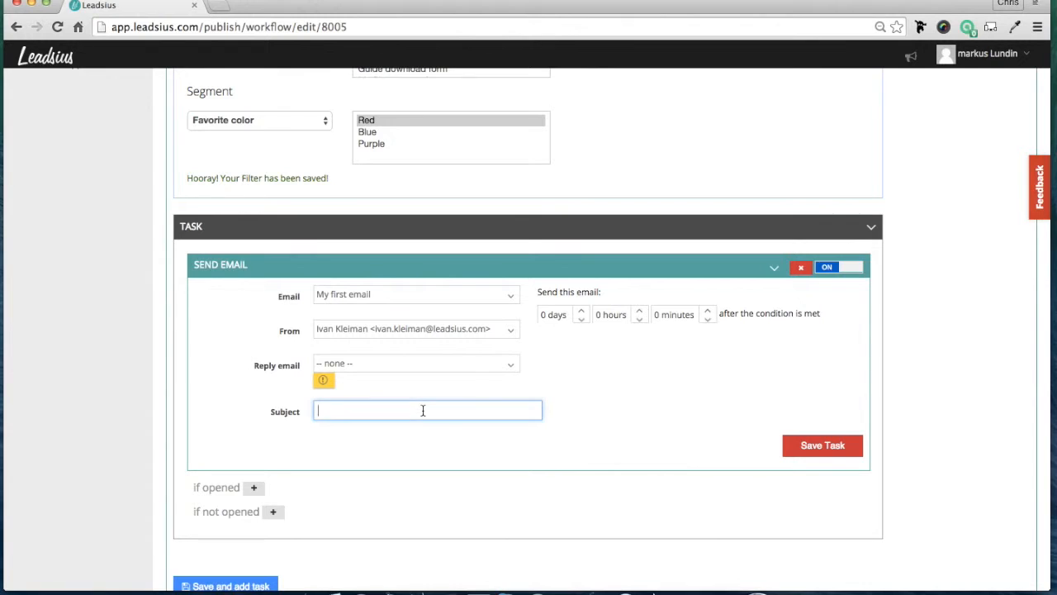
pyautogui.write('Thanks for grabbing our guide, what')
pyautogui.press('BackSpace')
pyautogui.tripleClick(481, 415)
pyautogui.press('BackSpace')
pyautogui.scroll(-3, 658, 470)
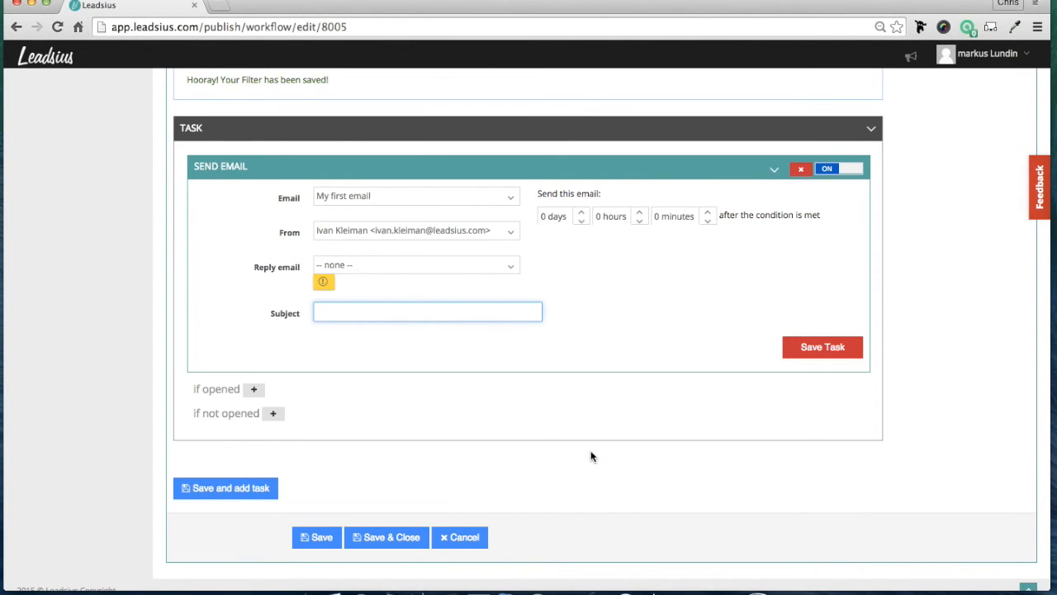
pyautogui.scroll(5, 591, 456)
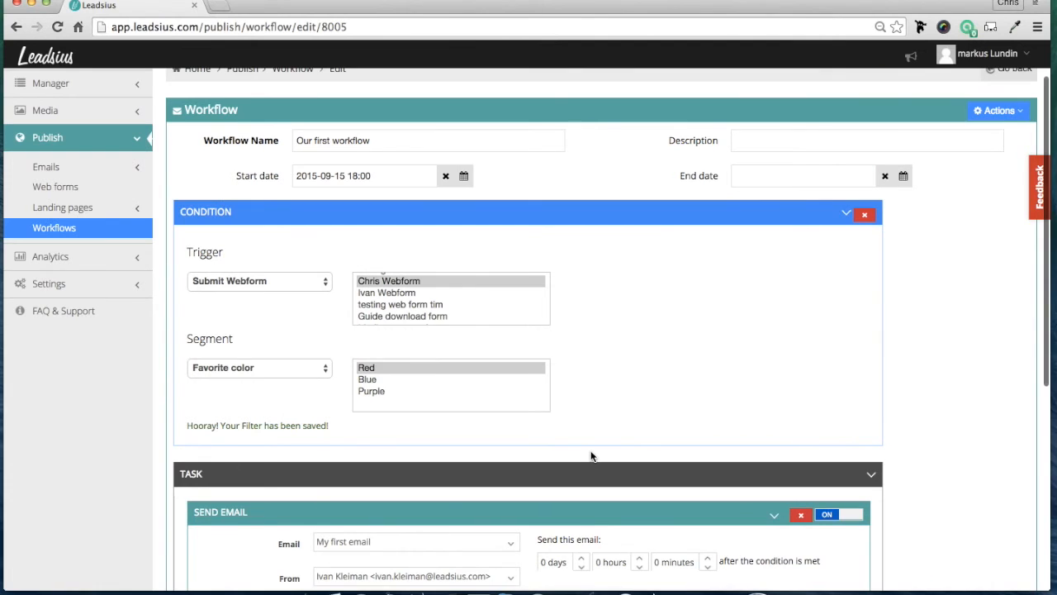
pyautogui.scroll(-1, 590, 455)
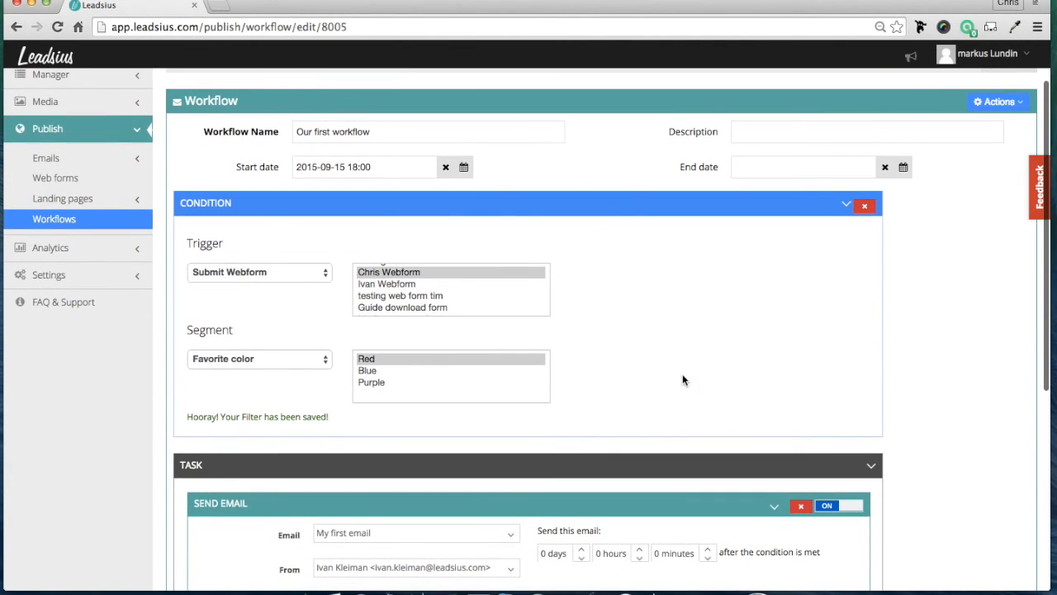
pyautogui.click(999, 101)
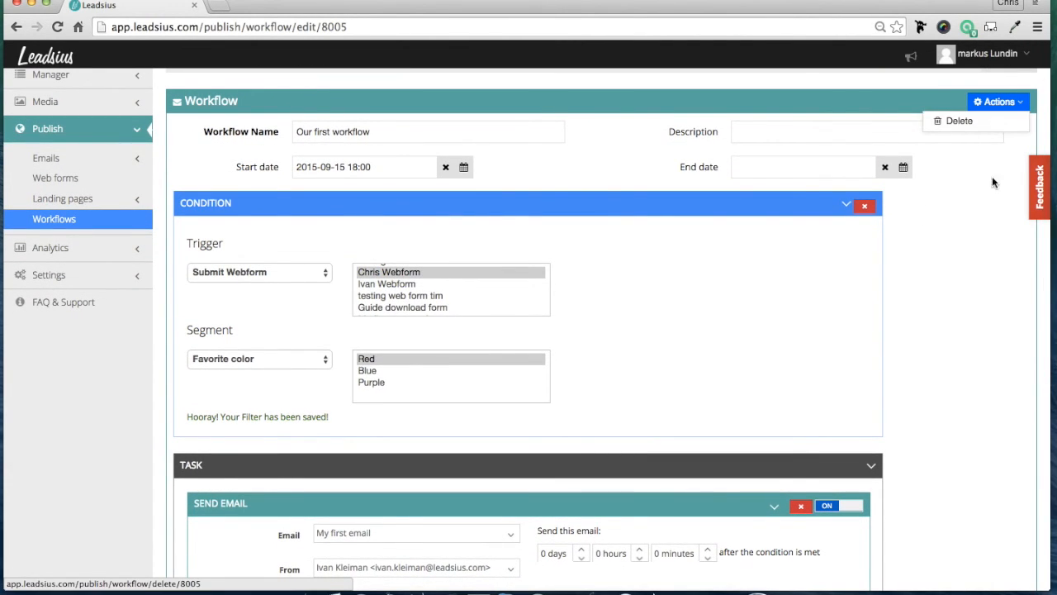
pyautogui.click(991, 223)
pyautogui.scroll(1, 991, 223)
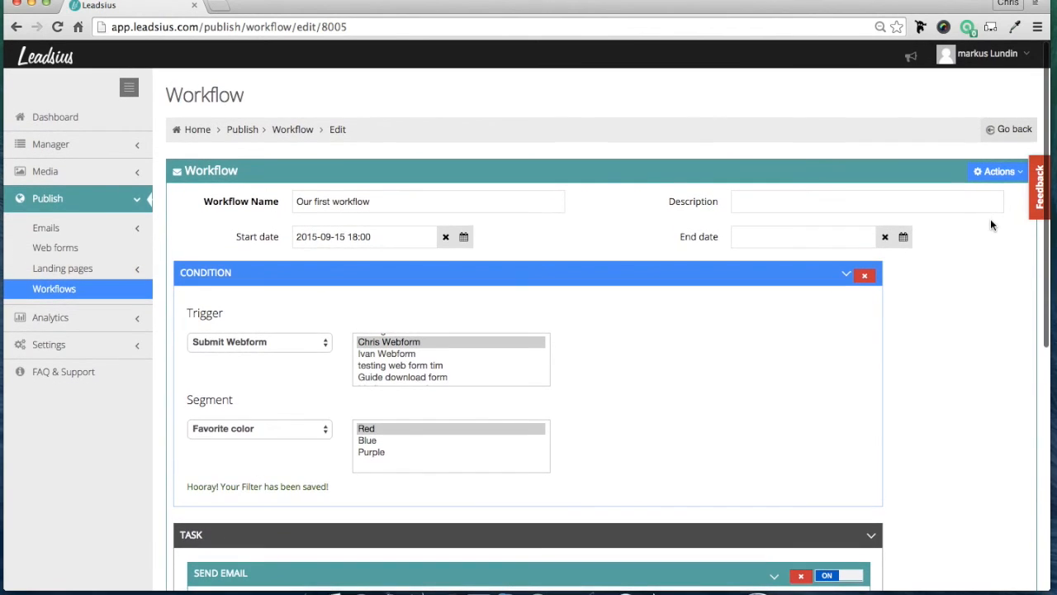